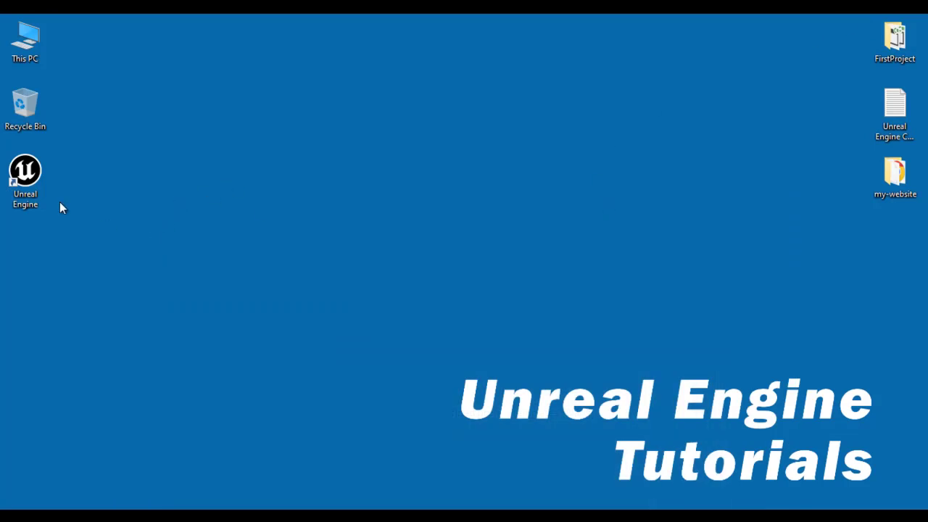
Launch Unreal Engine from its desktop shortcut.
double_click(25, 178)
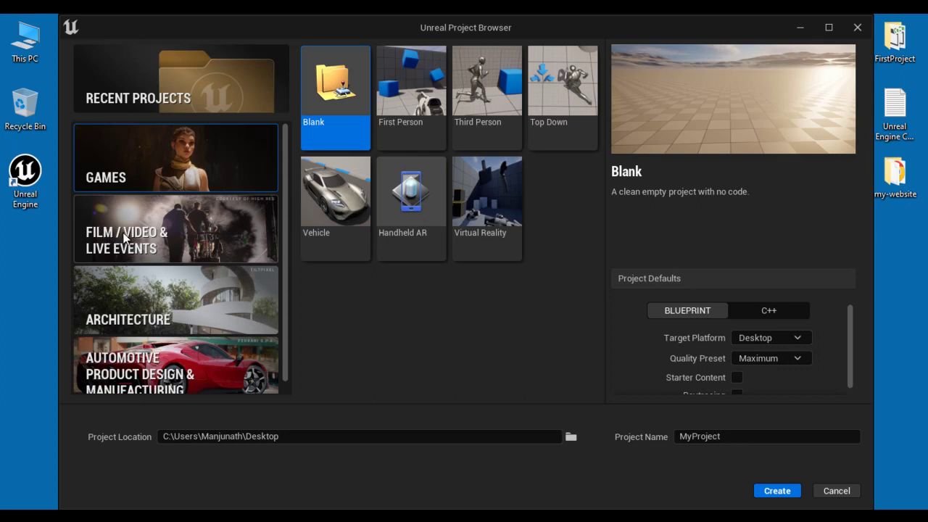
Browse the Film/Video & Live Events, Architecture and Automotive templates, then return to Games.
click(211, 248)
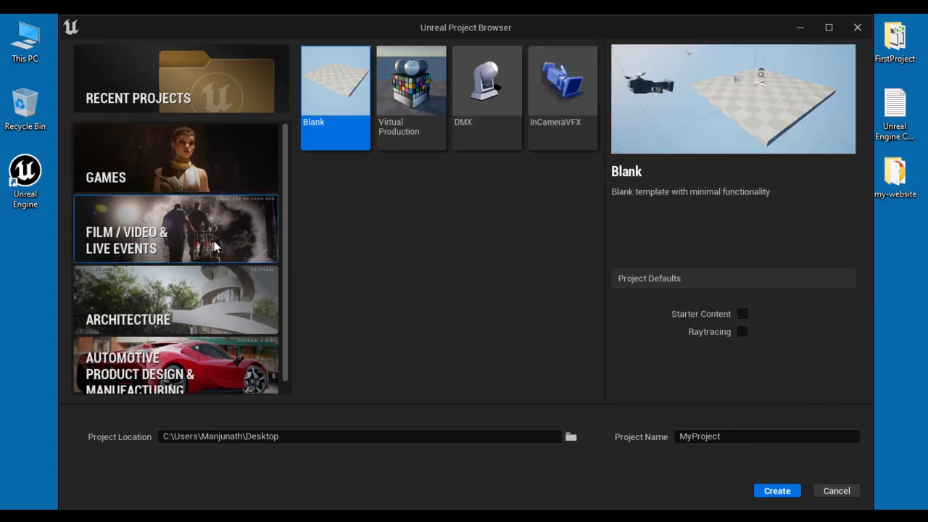
click(201, 313)
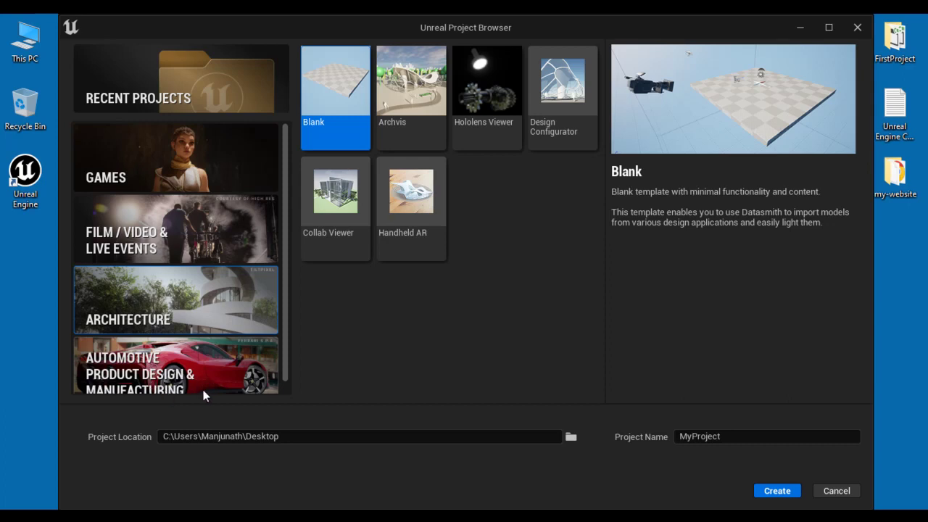
click(231, 374)
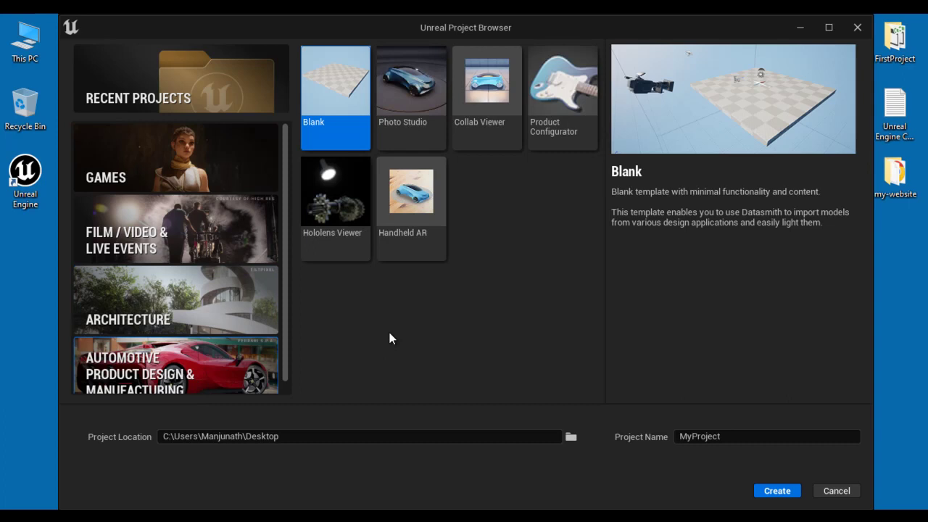
click(175, 158)
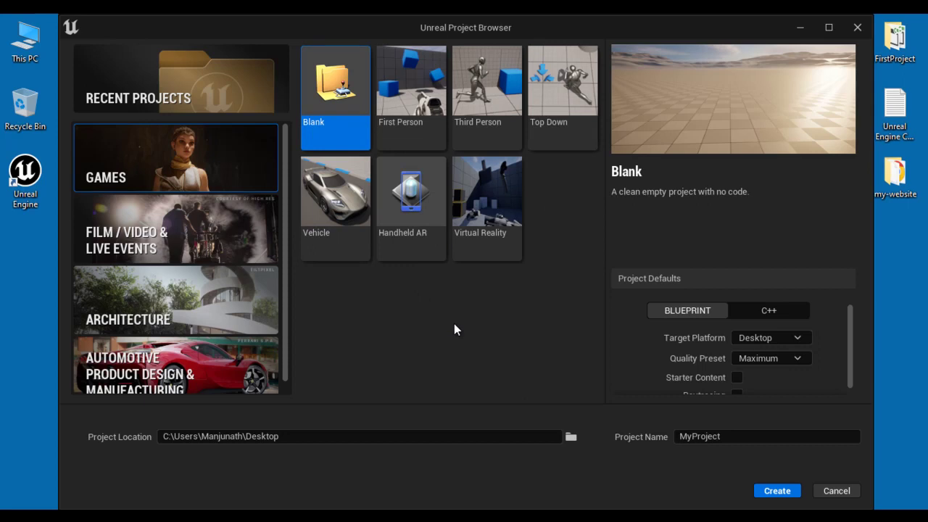
click(406, 117)
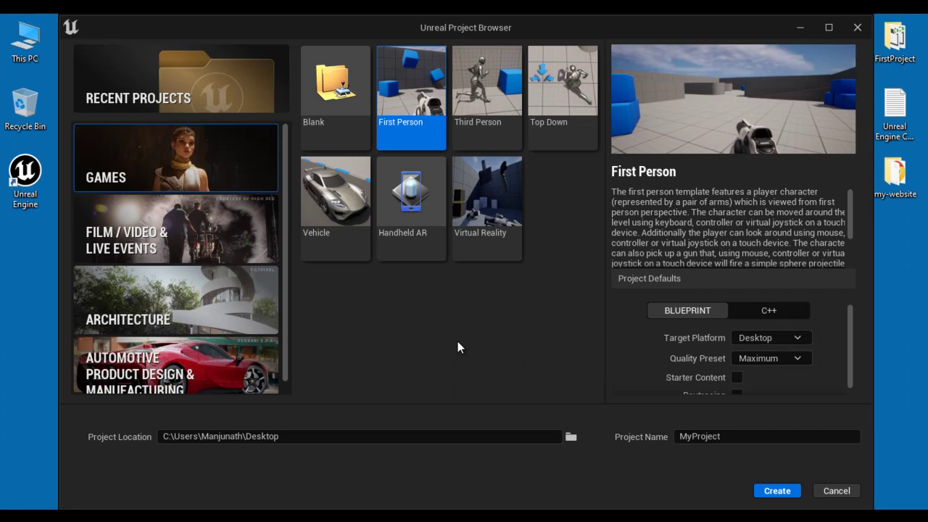
click(496, 126)
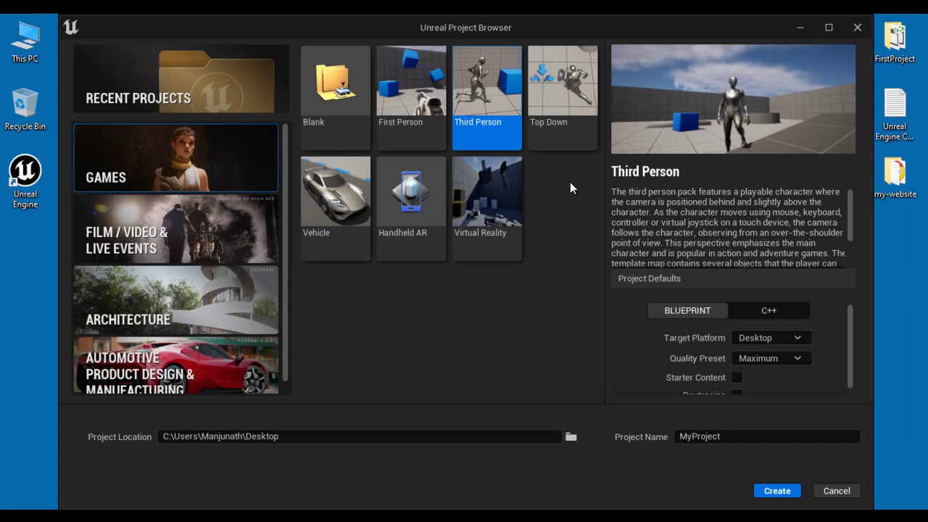
click(571, 138)
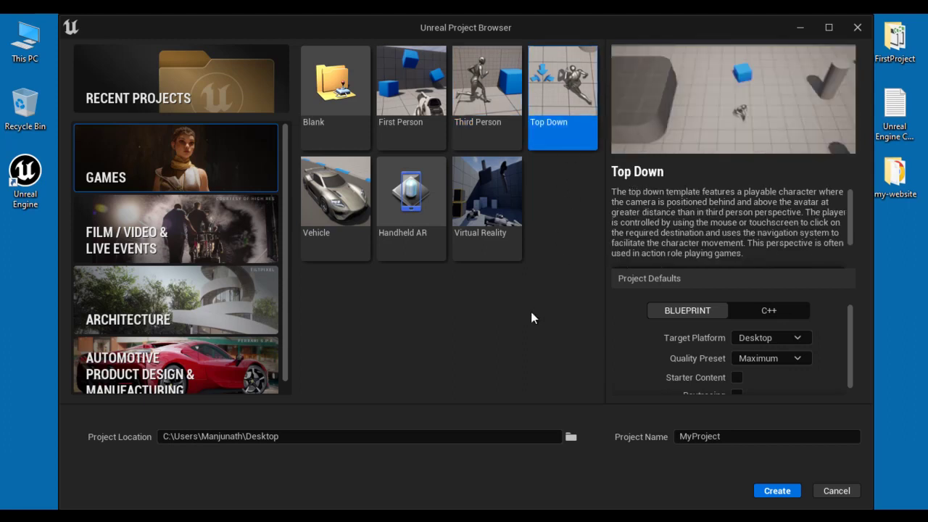
click(347, 244)
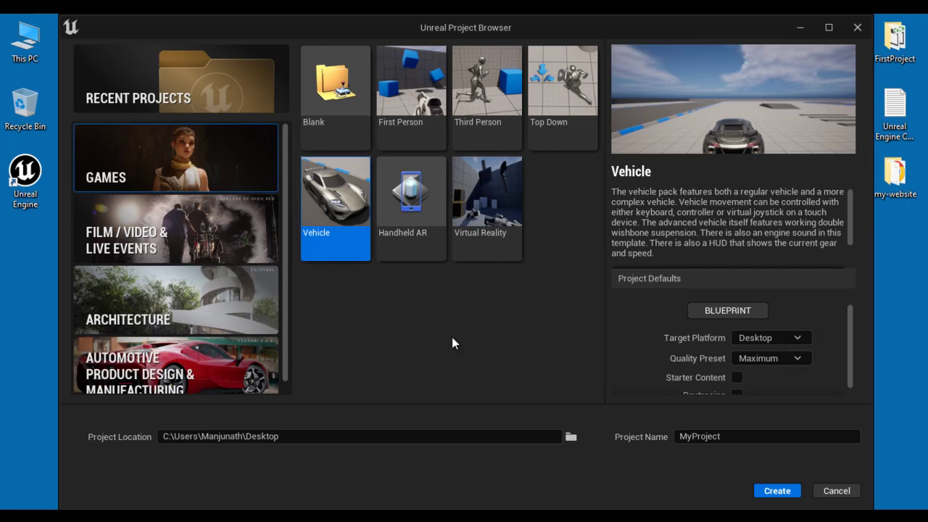
click(329, 116)
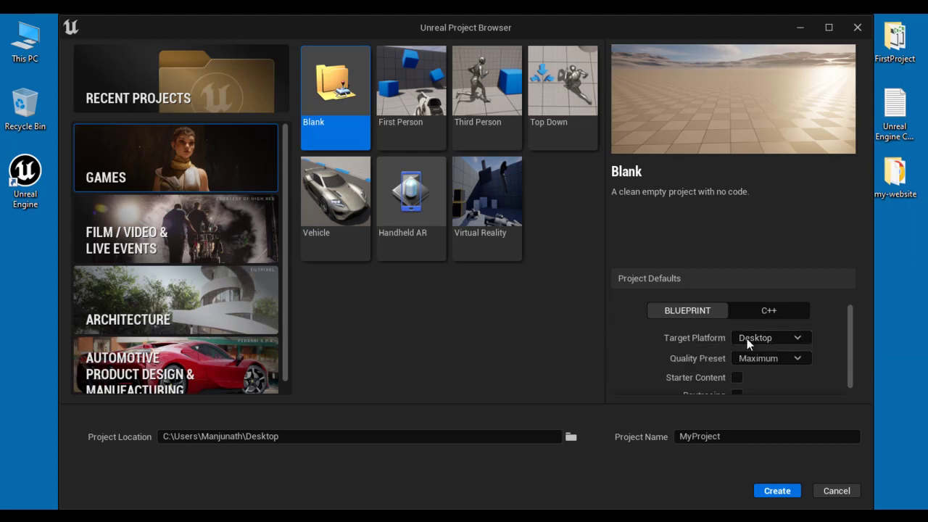
click(780, 339)
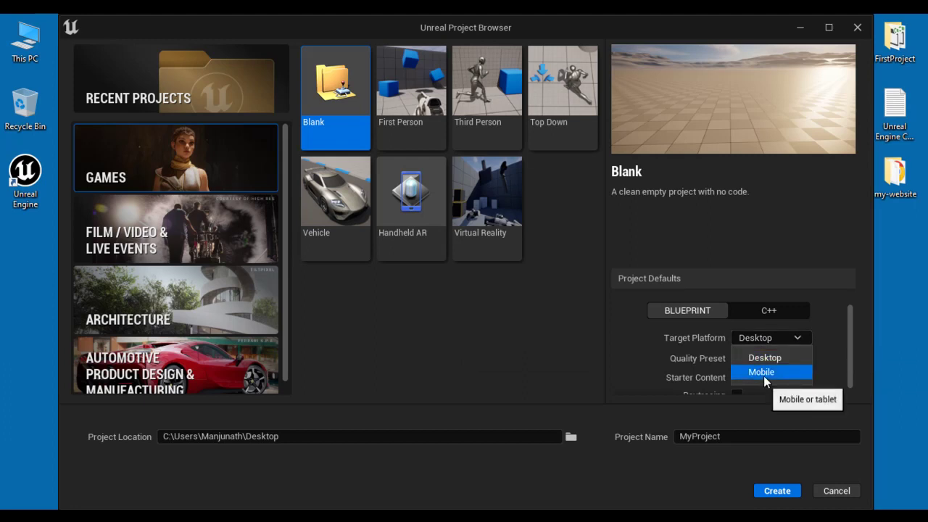
click(767, 357)
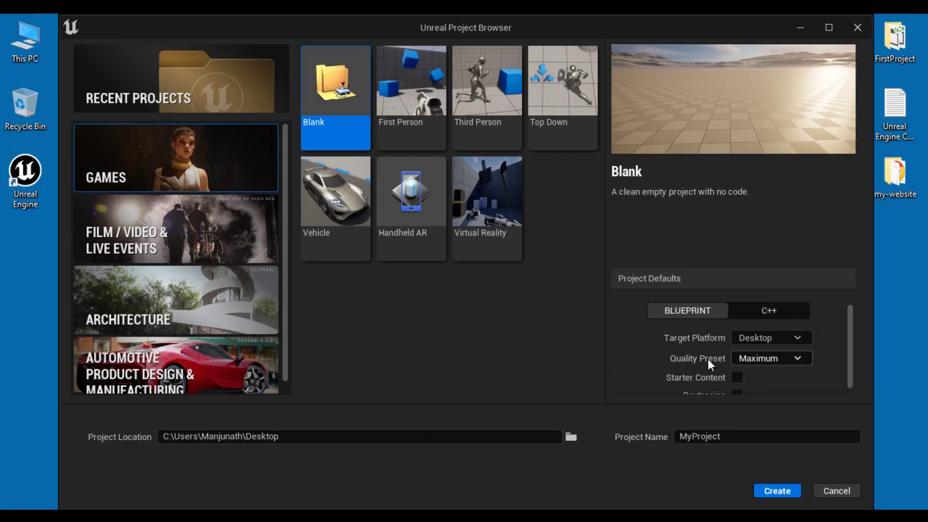
click(796, 358)
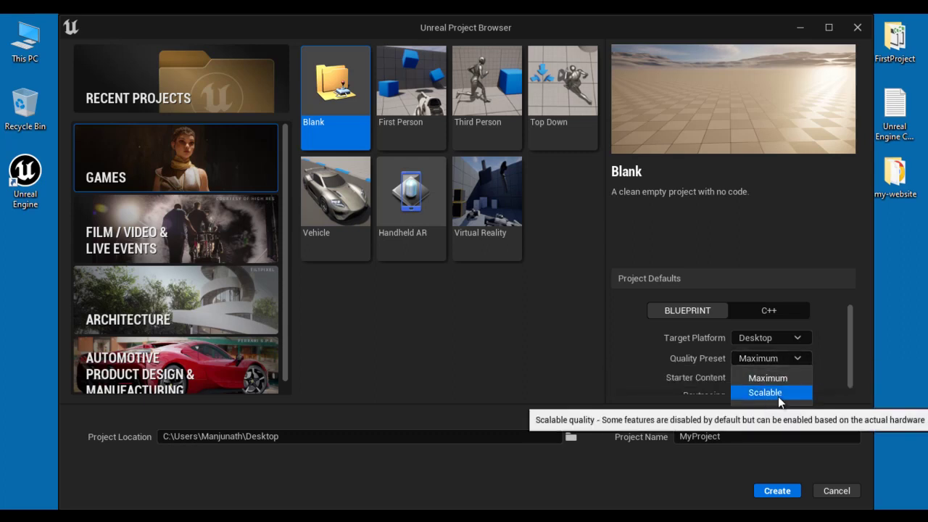
click(615, 370)
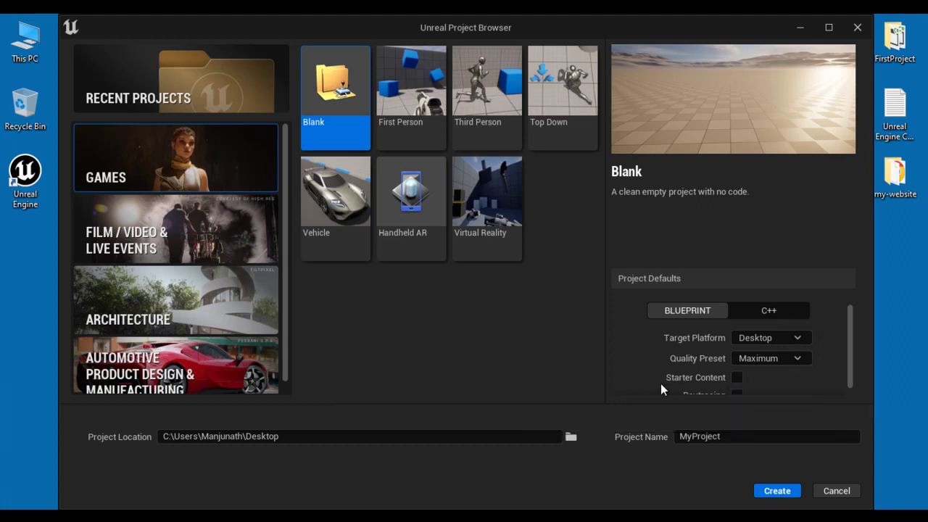
drag(849, 366, 849, 386)
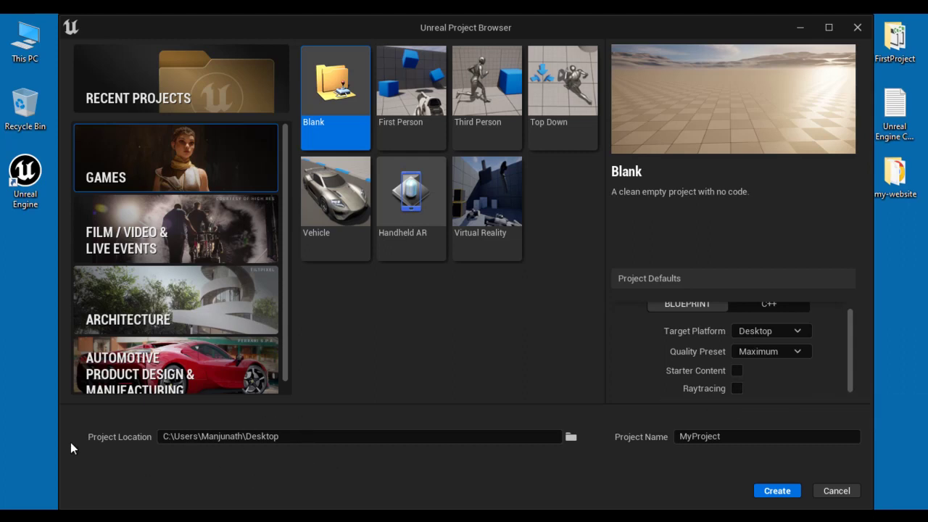
Name the Desktop project NewBlankProject and create it.
click(315, 439)
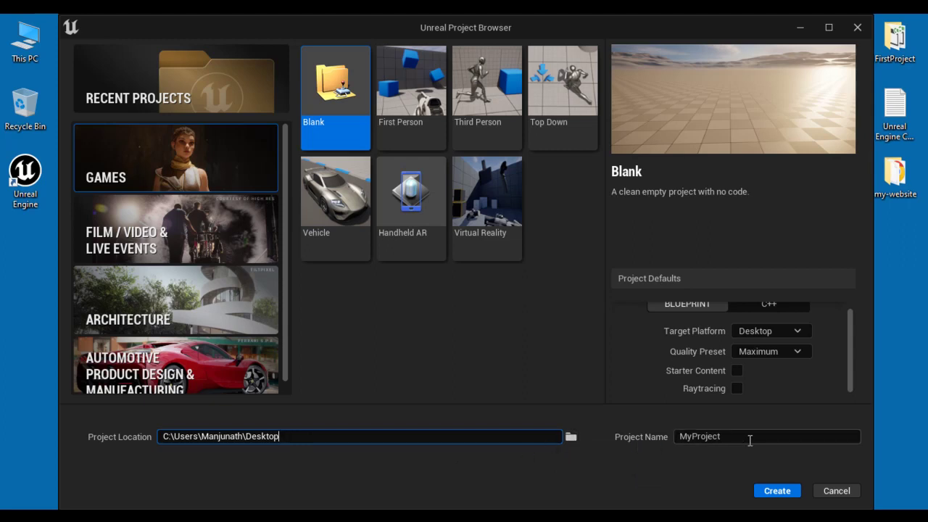
click(720, 437)
double_click(676, 439)
text(N)
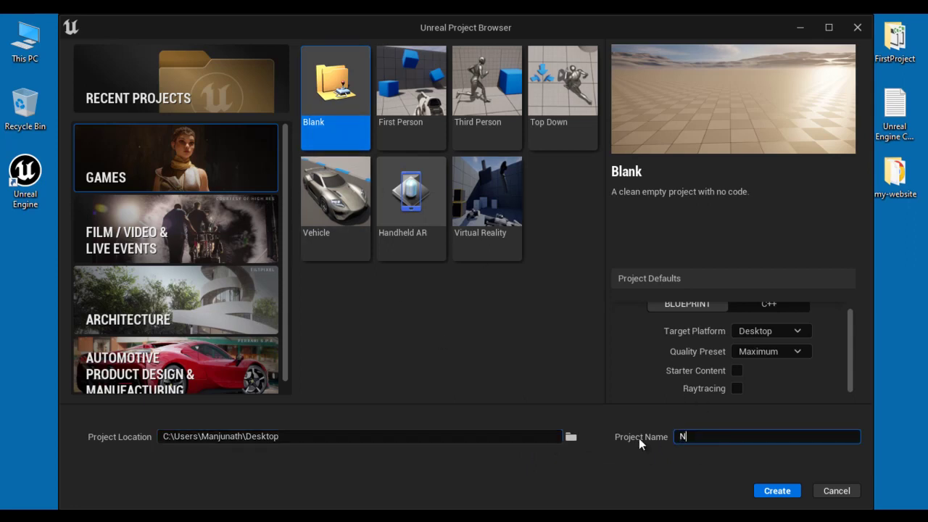
text(ewBlankProject)
click(776, 491)
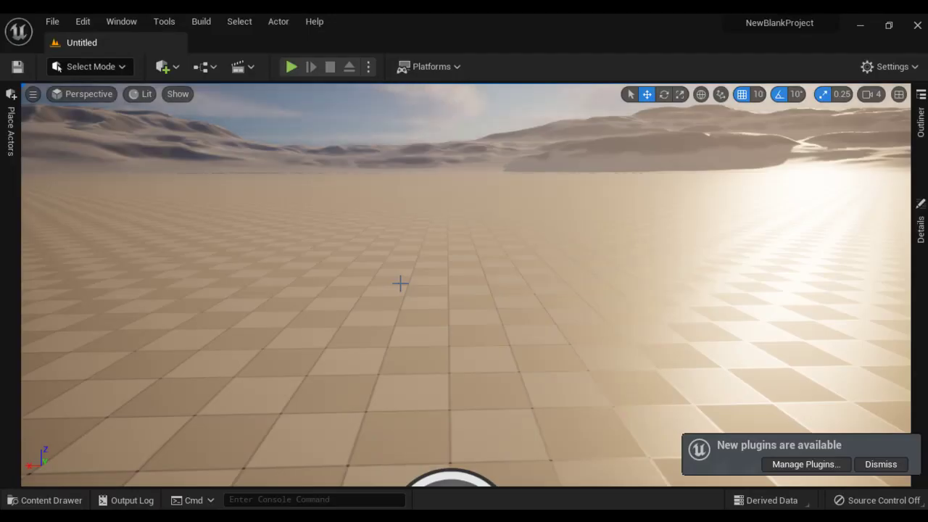
Play the desert level, turn the view toward the sun and sky, then stop with Esc.
mouse_move(783, 33)
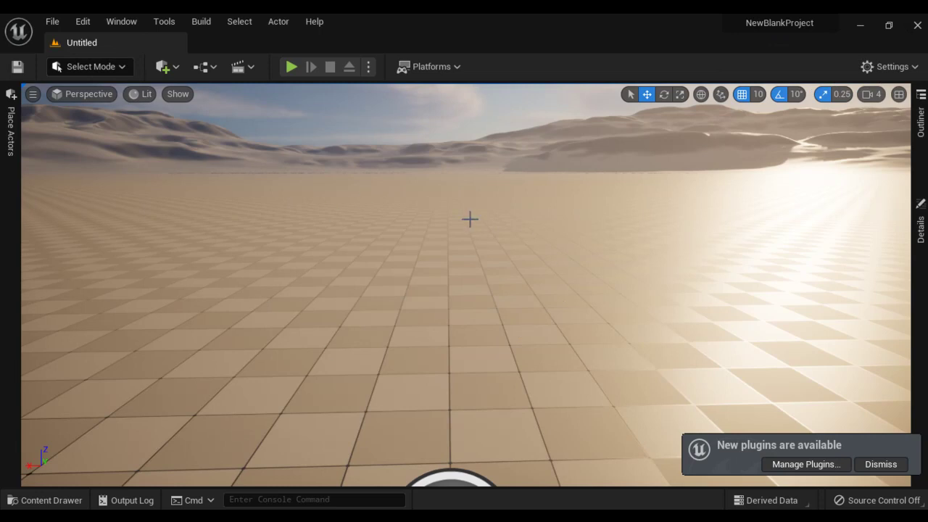
click(290, 67)
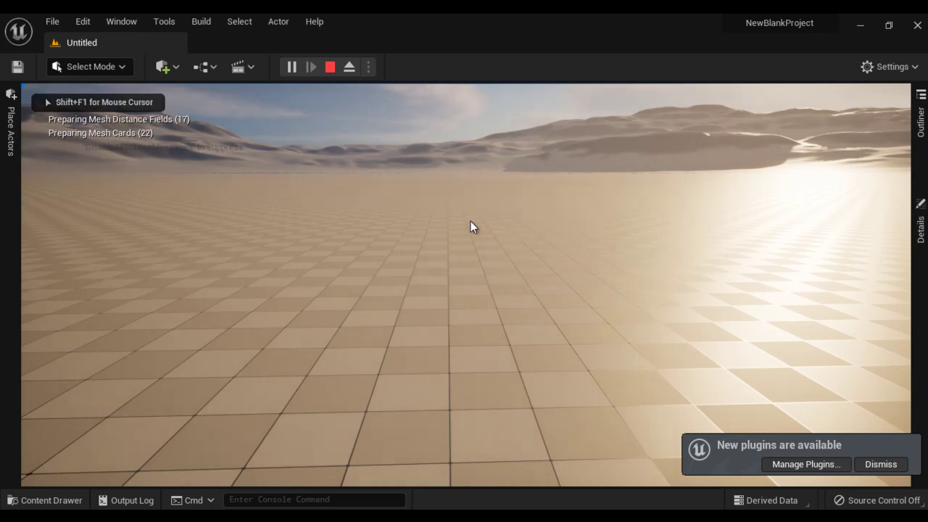
mouse_move(345, 160)
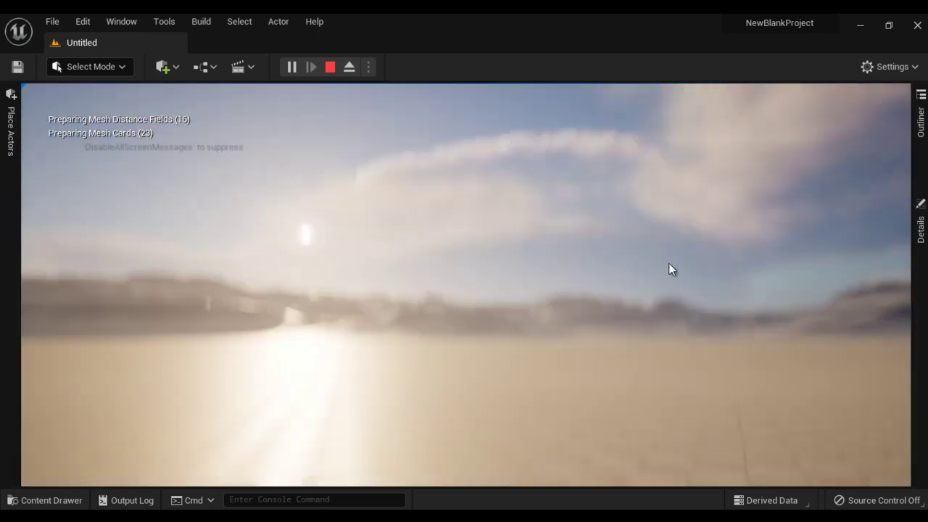
mouse_move(487, 307)
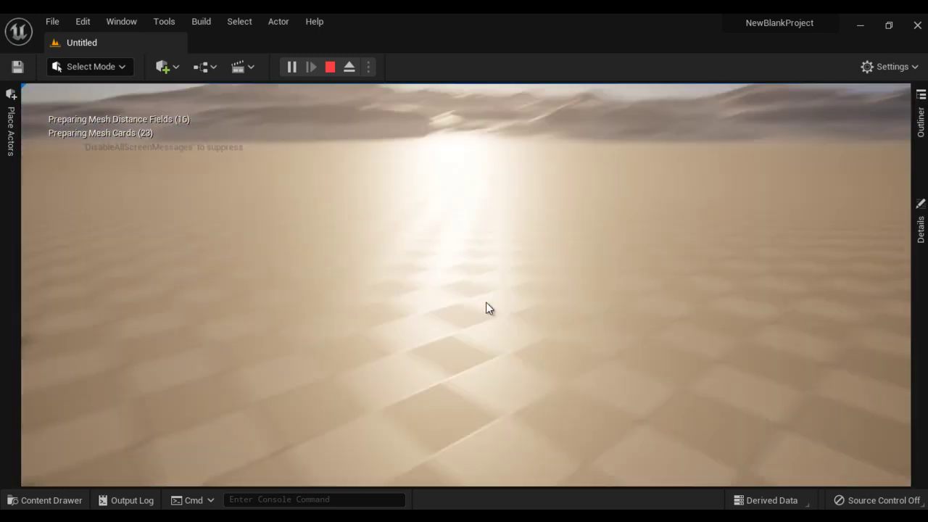
mouse_move(281, 228)
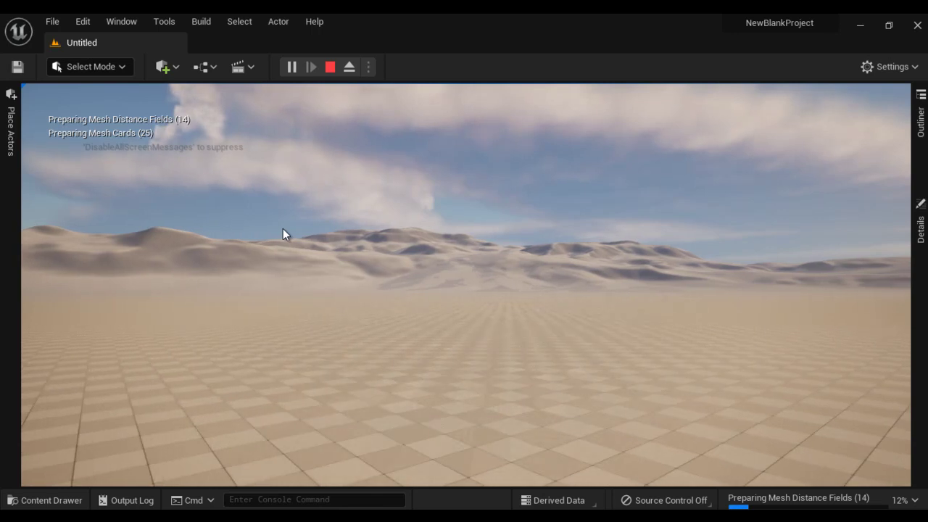
drag(283, 230, 498, 244)
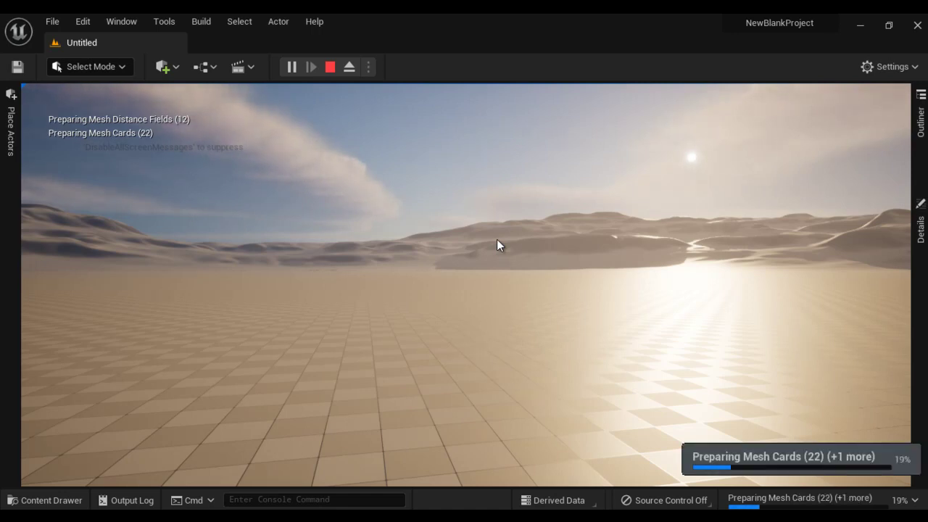
drag(420, 237, 398, 182)
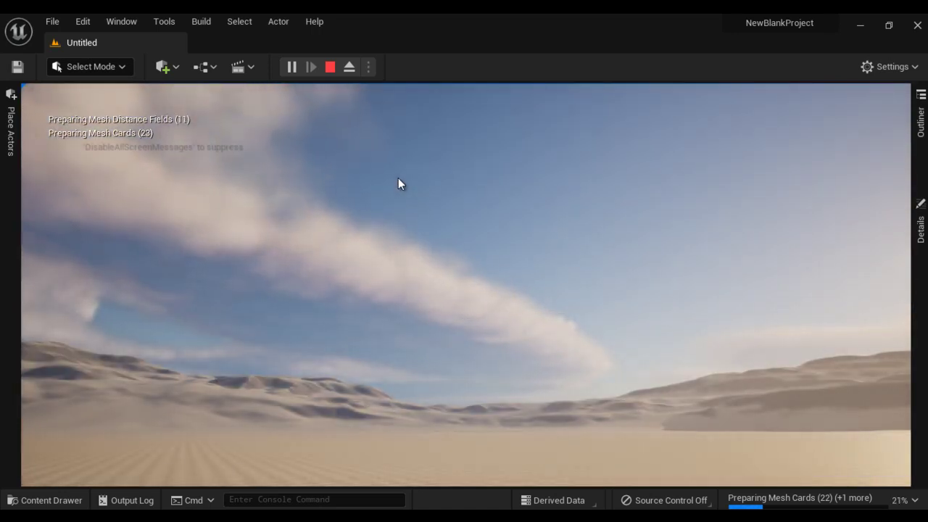
key(Escape)
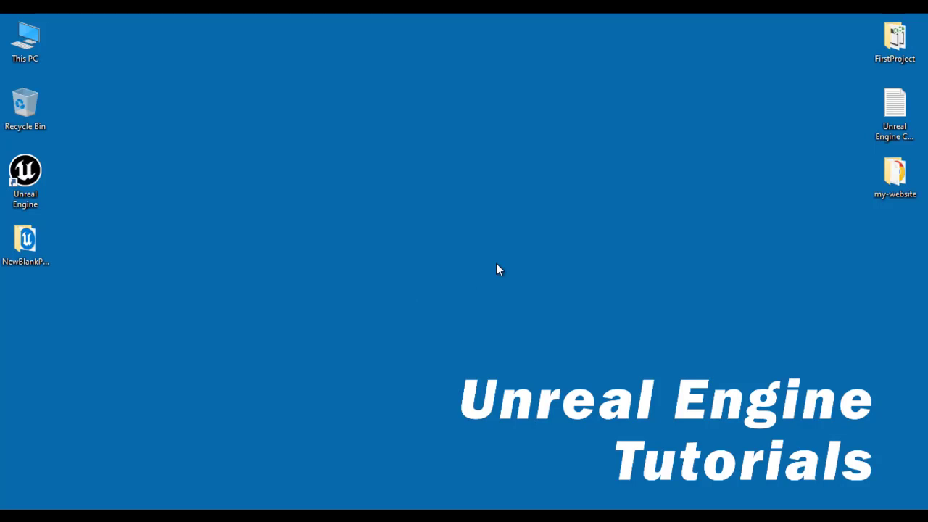
Relaunch Unreal Engine and pick the First Person template under Games.
double_click(35, 177)
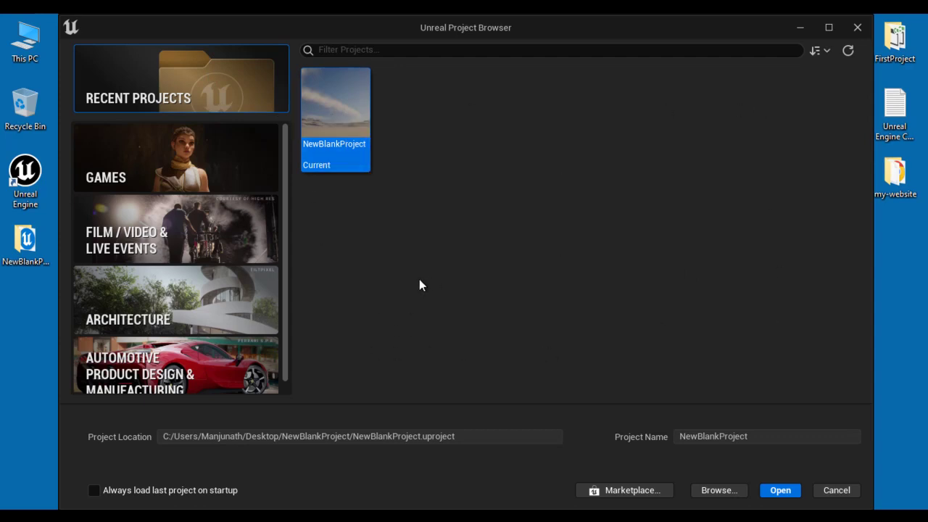
click(118, 172)
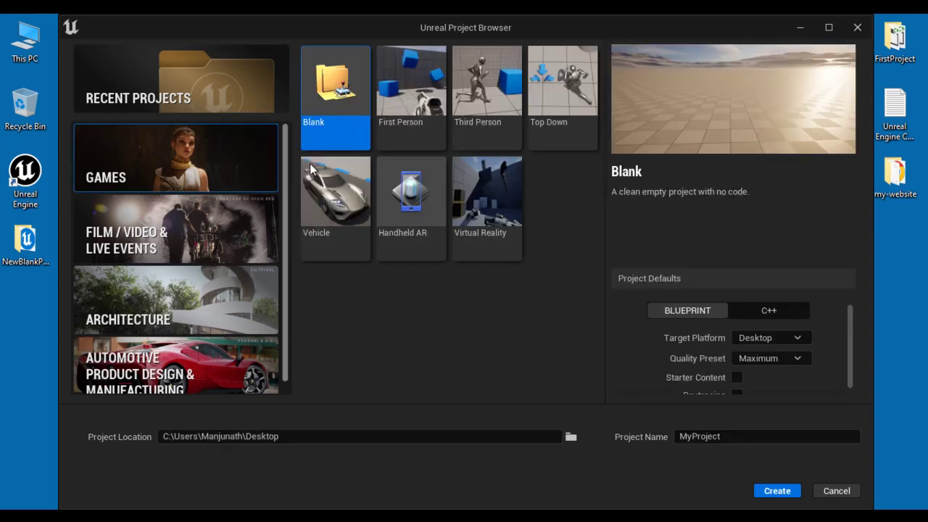
click(415, 104)
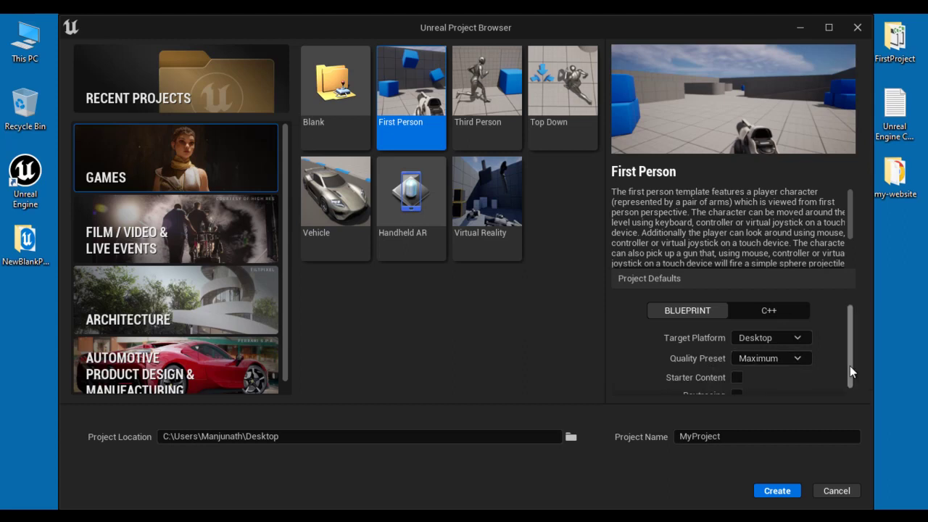
Replace MyProject with FPSProject for the Desktop location and create the project.
scroll(796, 380, down, 1)
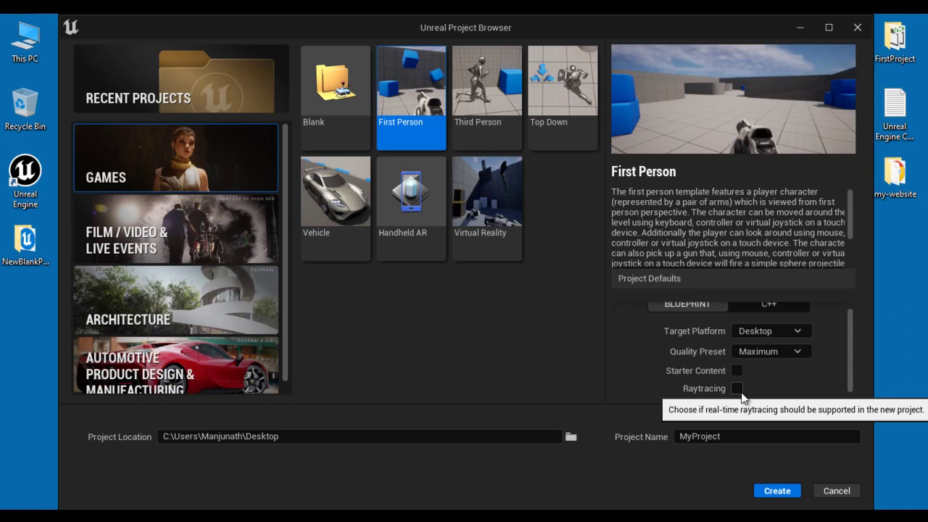
click(304, 437)
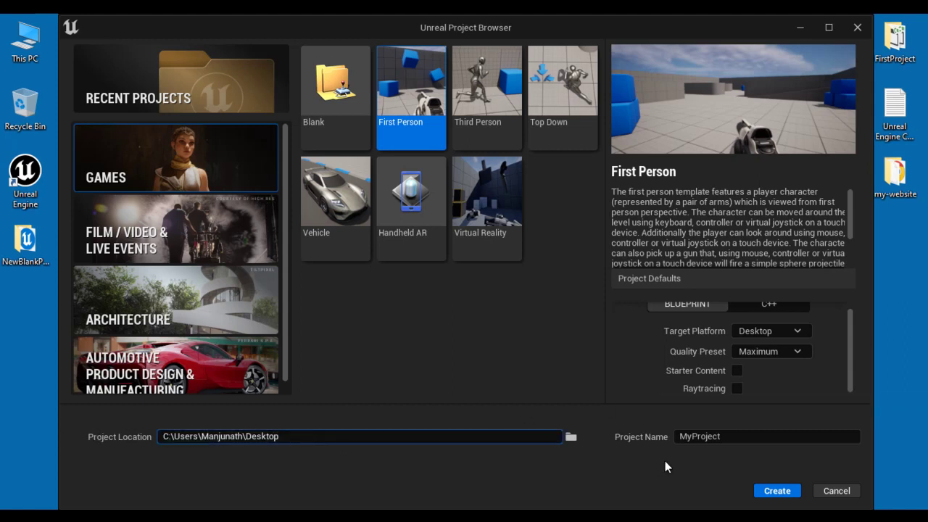
drag(733, 437, 640, 435)
text(FPSProject)
click(776, 491)
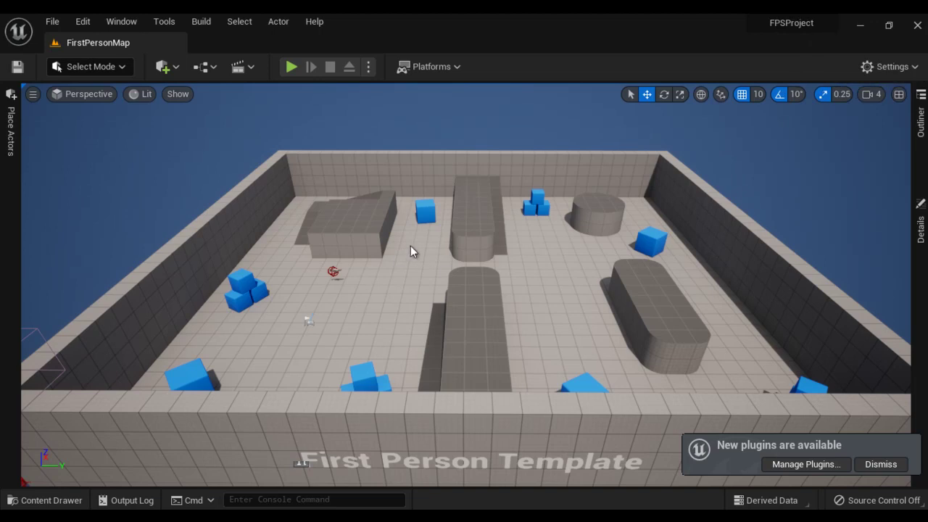
Start play and walk the first-person character to pick up the gun.
click(291, 67)
key(w)
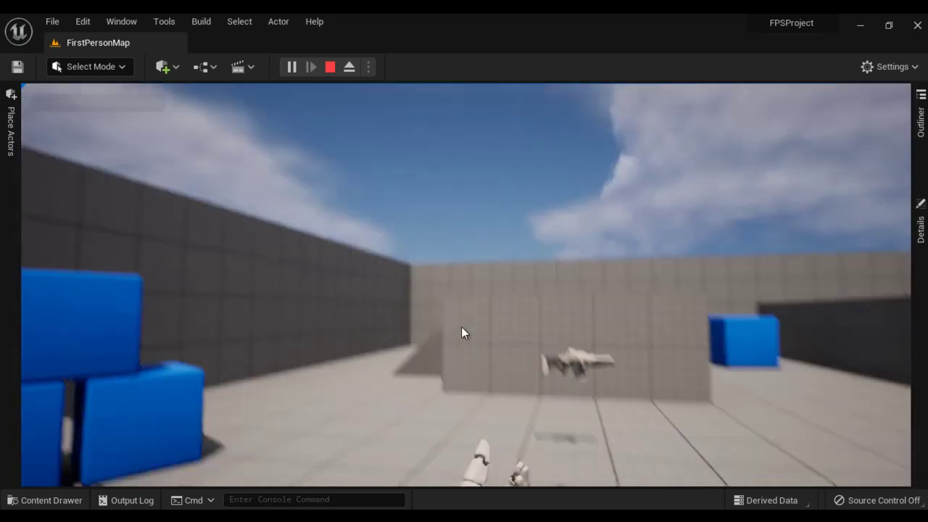
key(s)
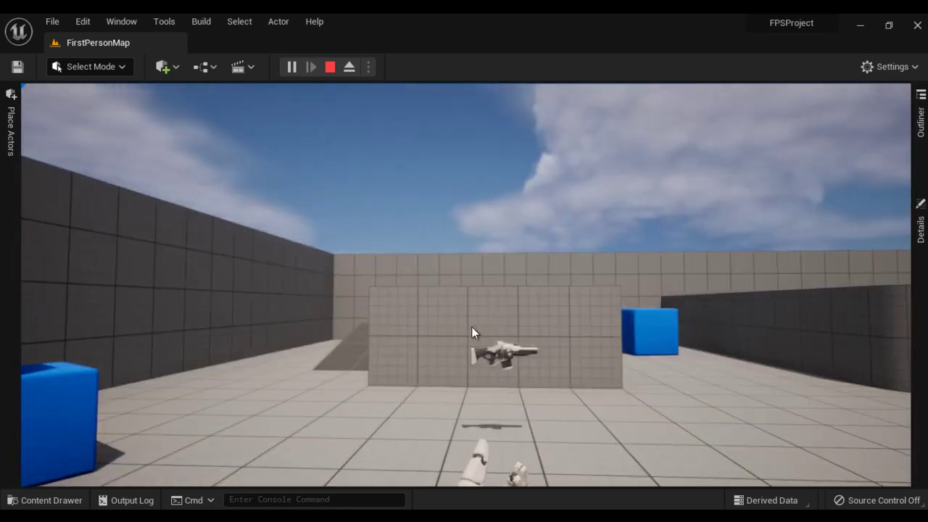
key(w)
key(w)
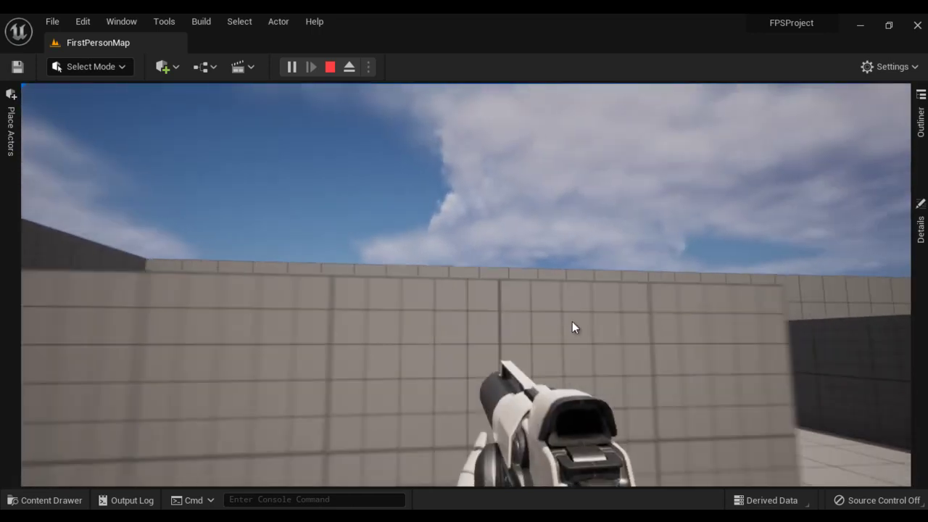
key(w)
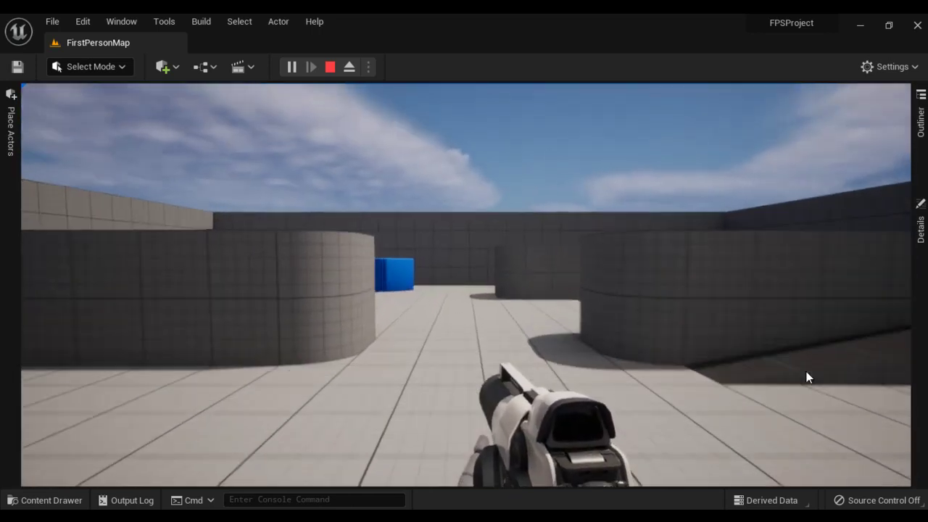
key(s)
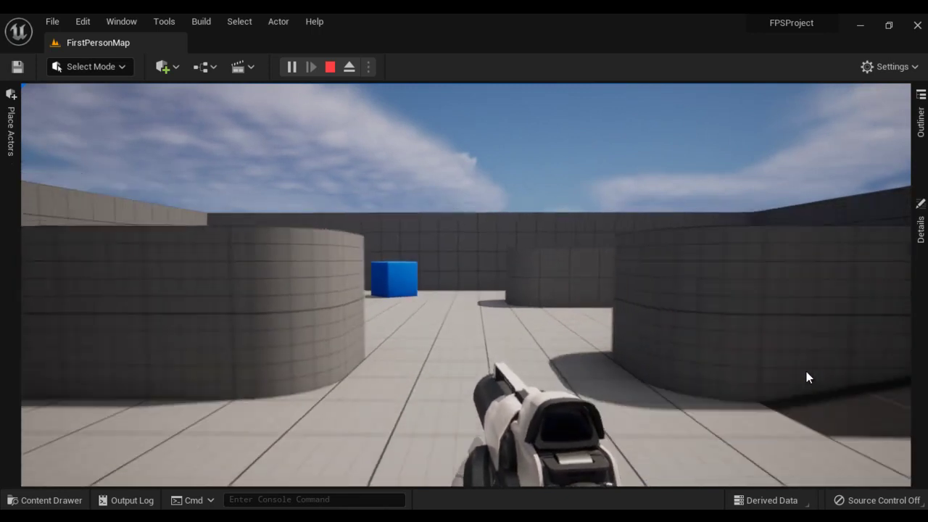
key(s)
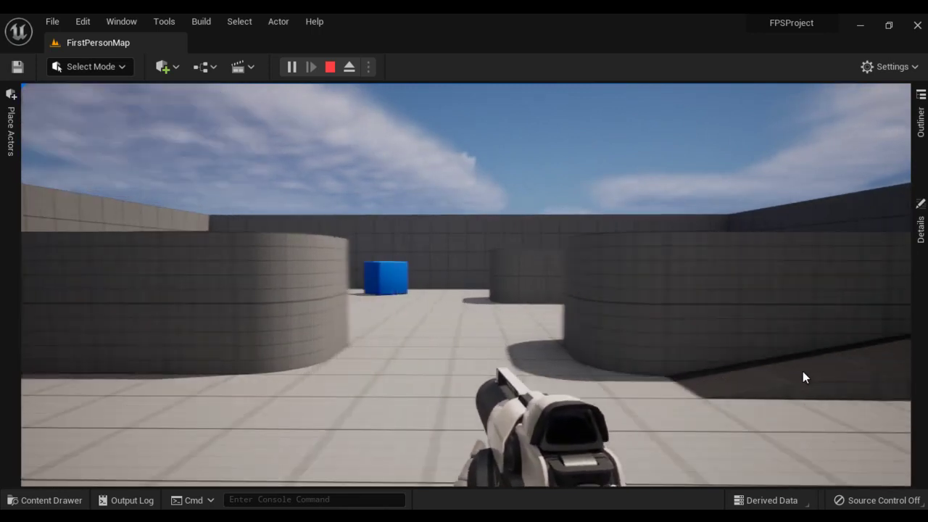
key(w)
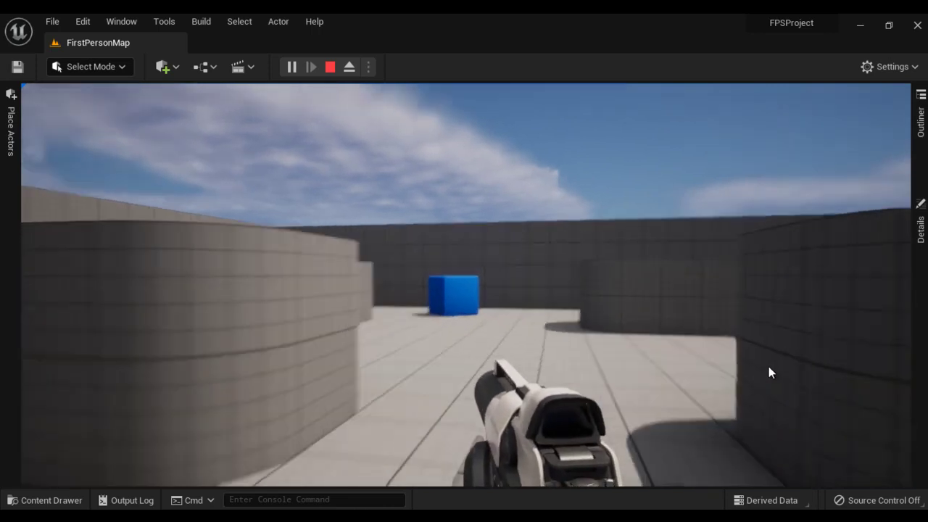
Shoot the blue cubes, then stop play and close the FPSProject editor.
click(769, 370)
key(w)
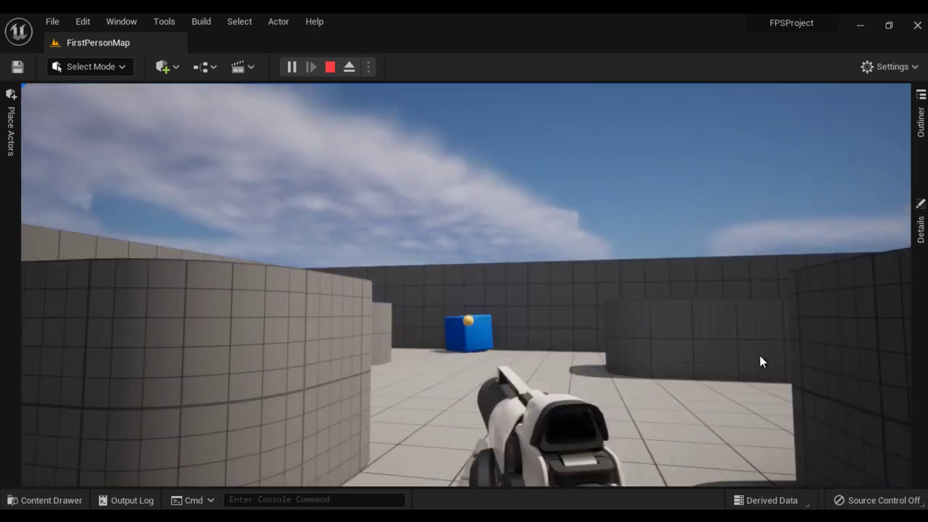
key(w)
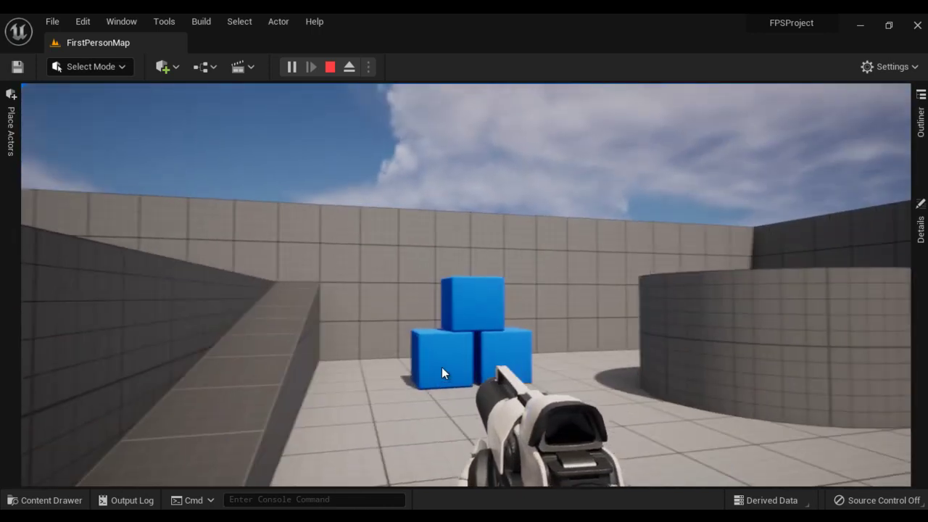
click(442, 367)
key(s)
click(472, 389)
key(w)
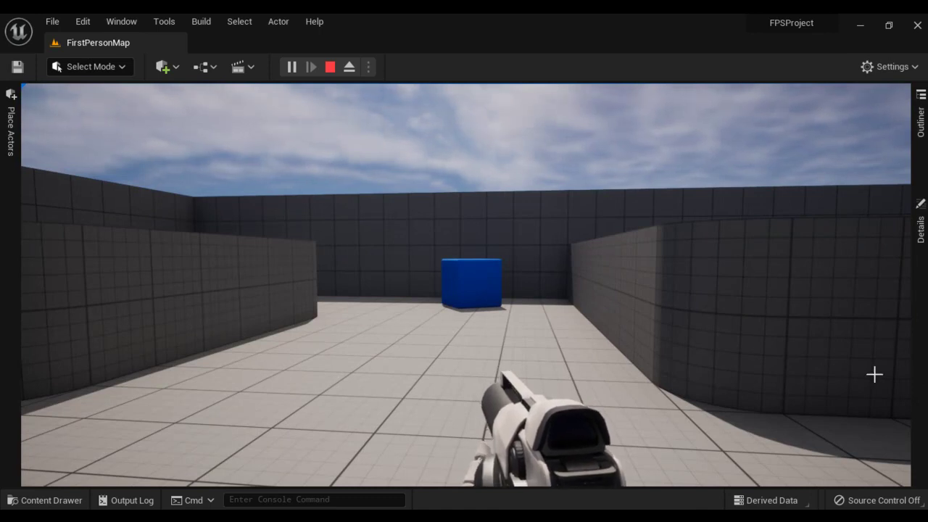
key(Escape)
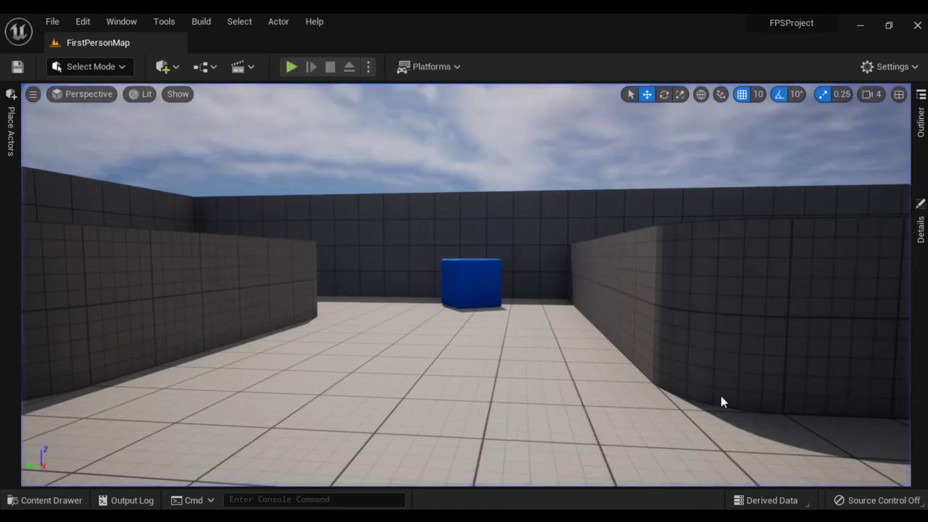
click(917, 25)
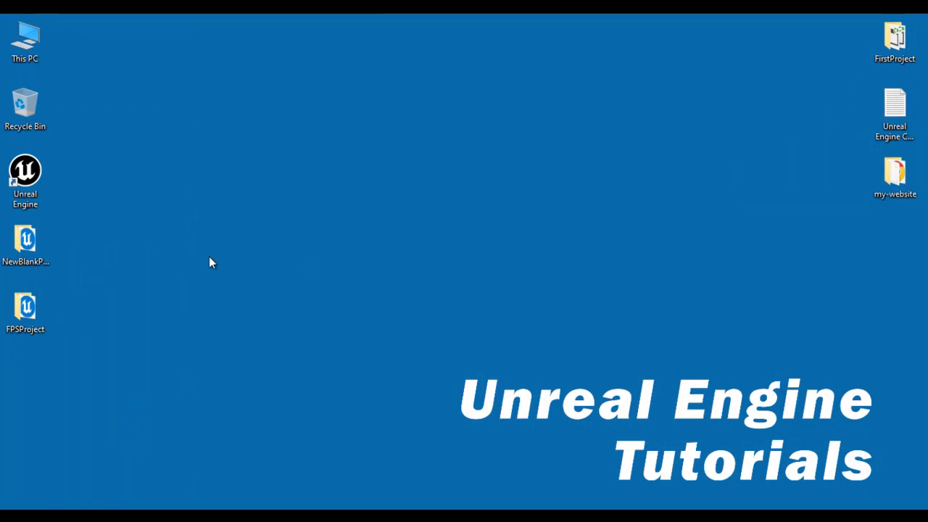
Relaunch Unreal Engine and show the Games templates.
double_click(25, 174)
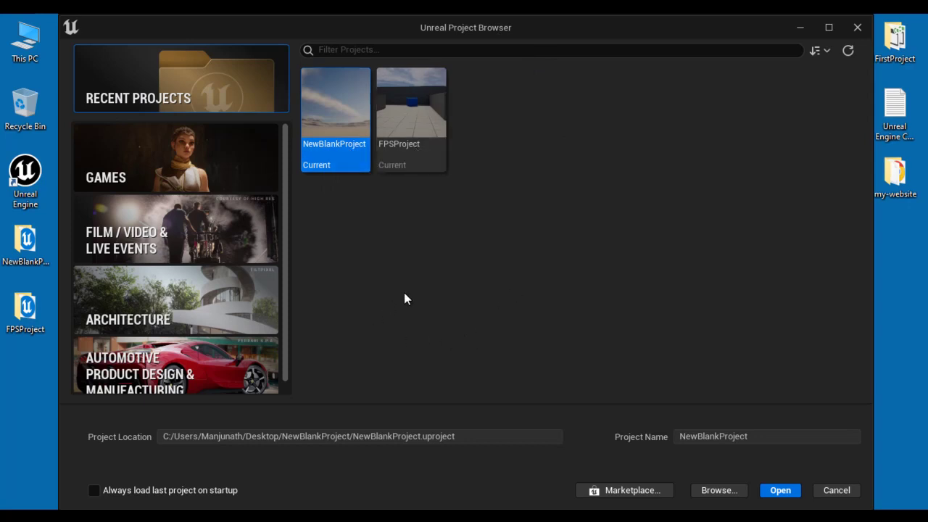
click(163, 148)
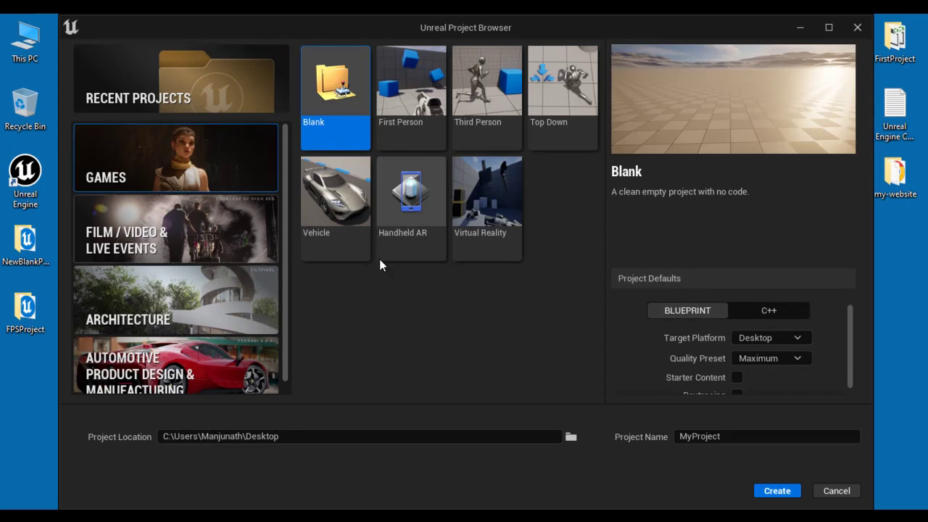
Pick Third Person, name the Desktop project TPSProject, and create it.
click(488, 98)
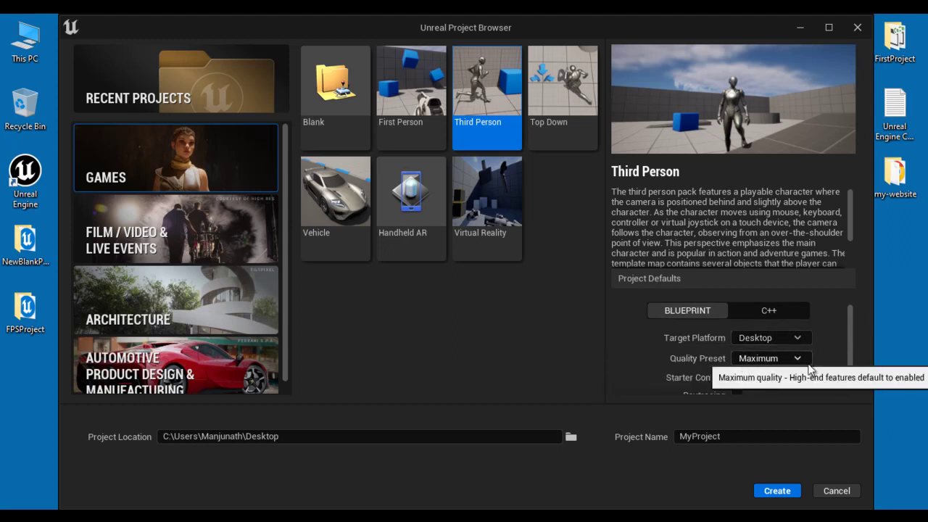
scroll(851, 388, down, 1)
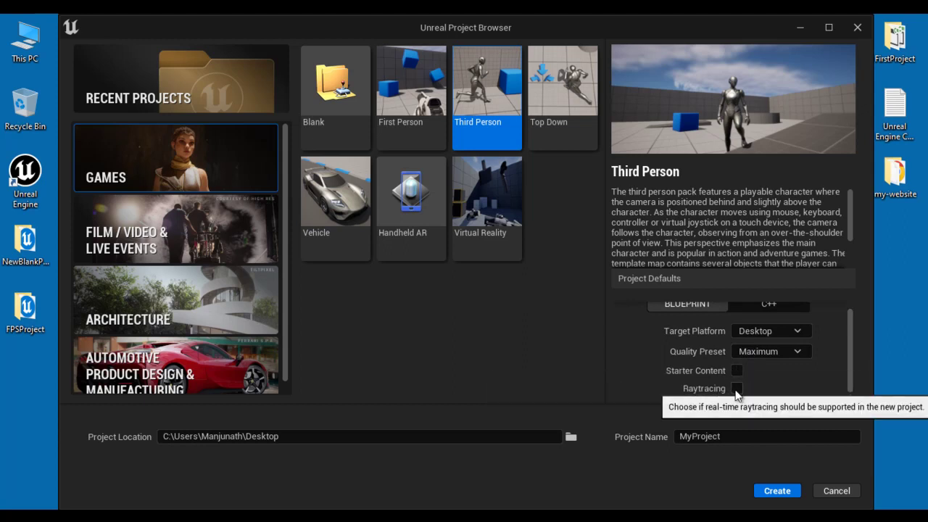
click(303, 438)
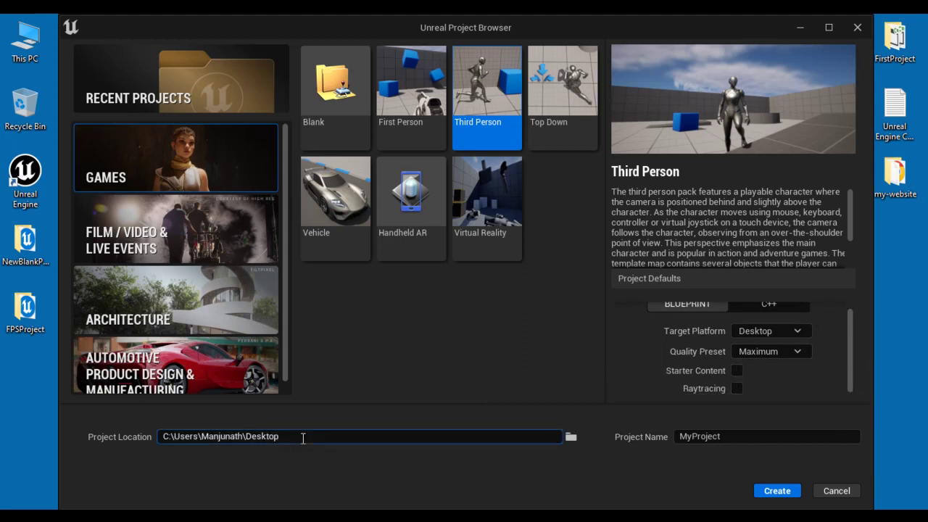
click(731, 438)
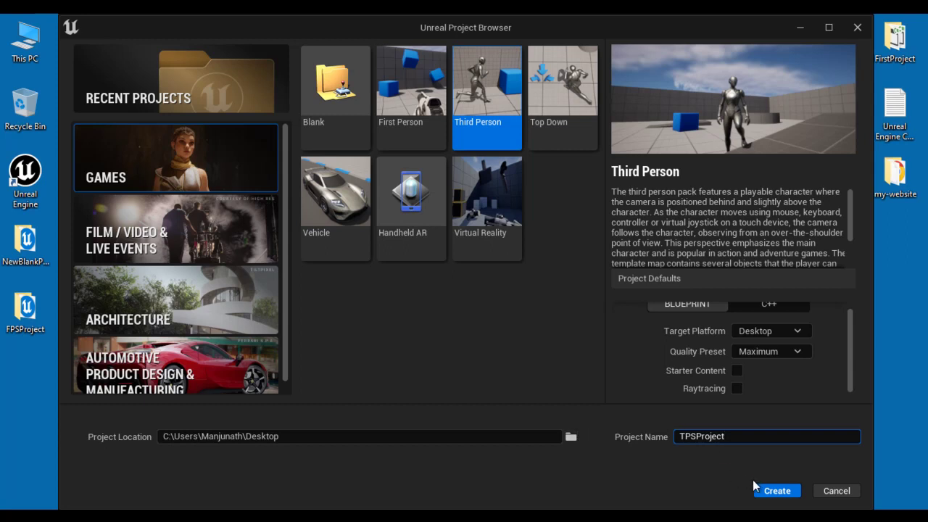
click(773, 492)
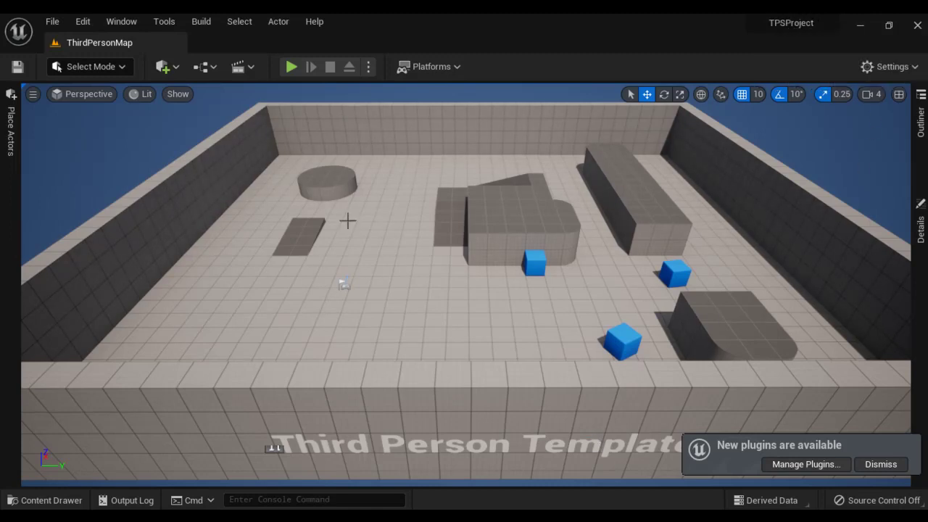
Play ThirdPersonMap, run and jump along the ramp and platform, then stop and close the editor.
click(290, 66)
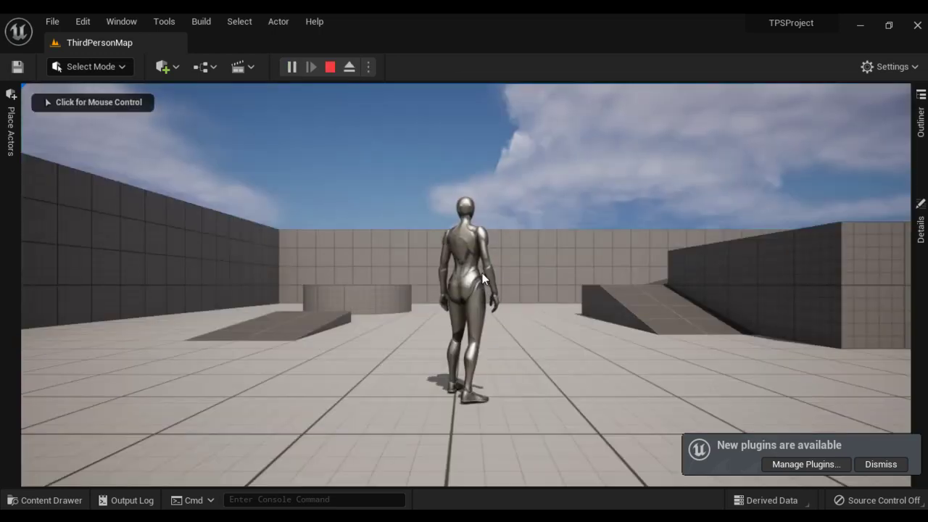
click(531, 352)
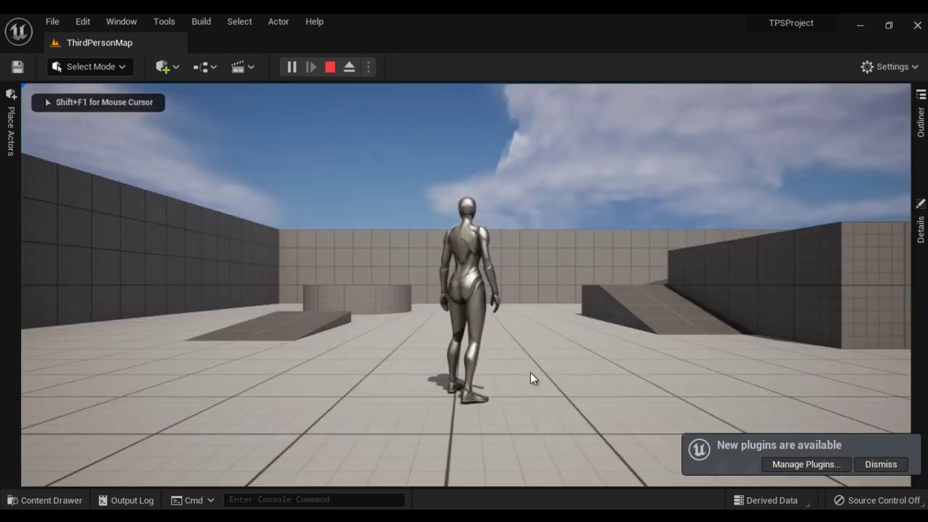
key(w)
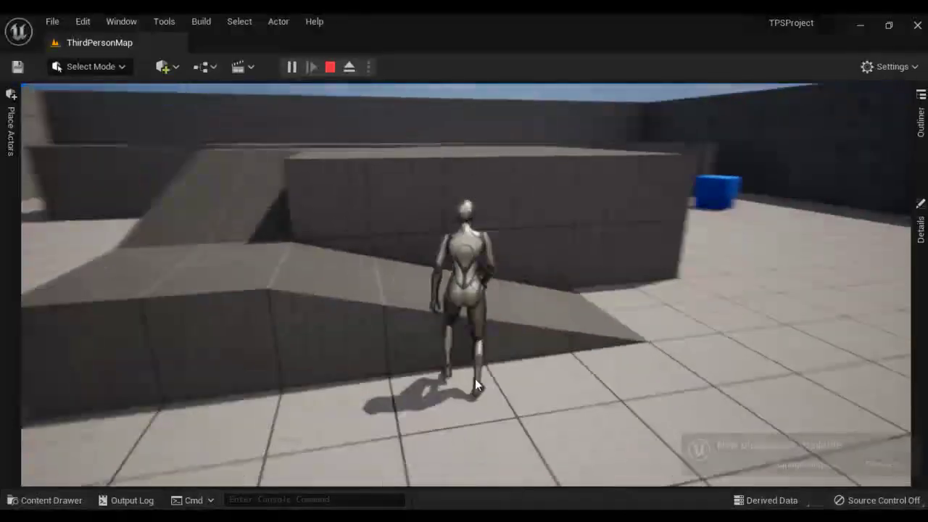
key(space)
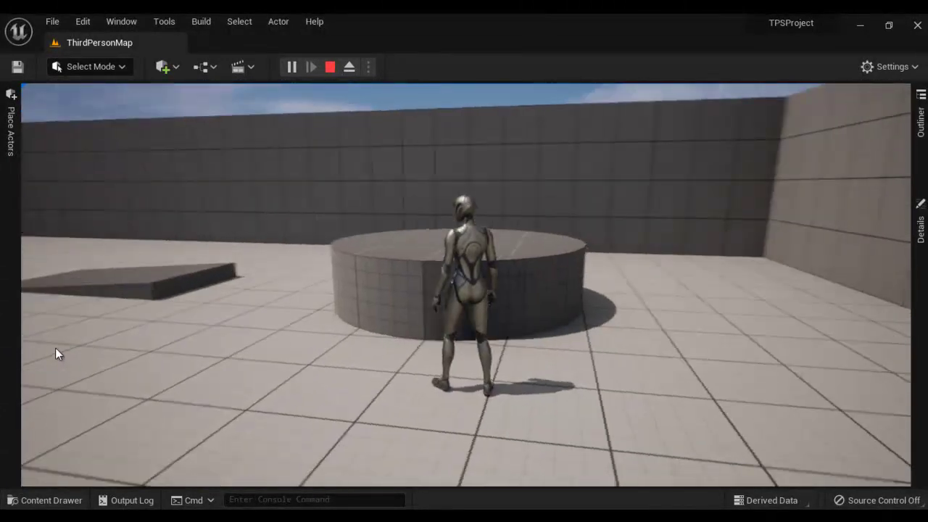
key(w)
key(space)
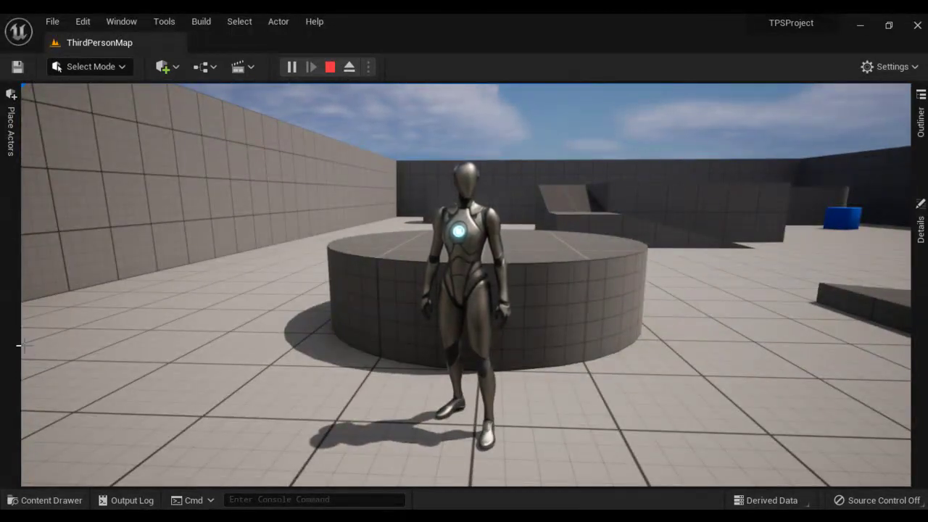
key(Escape)
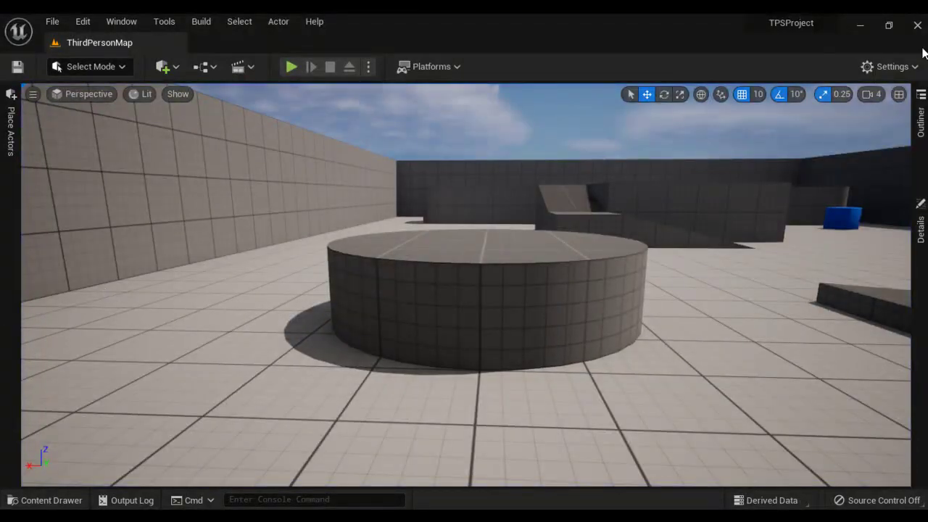
click(917, 26)
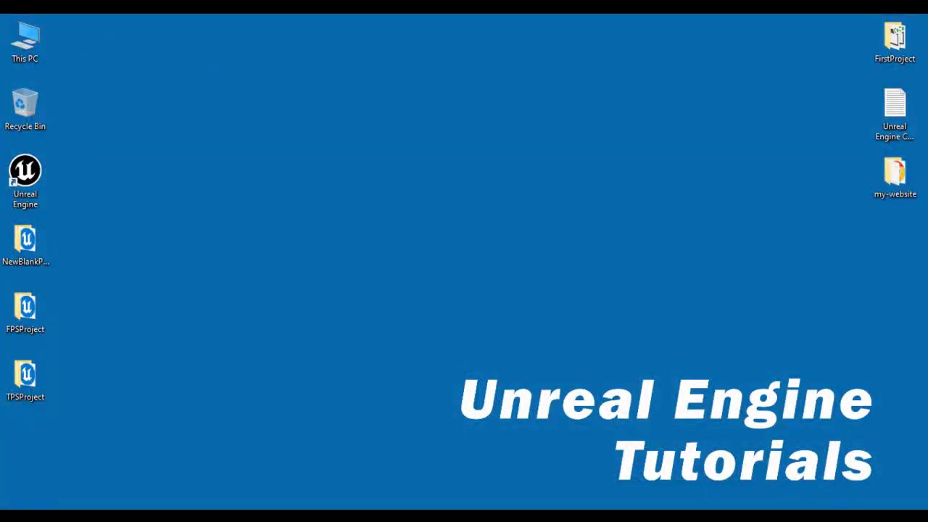